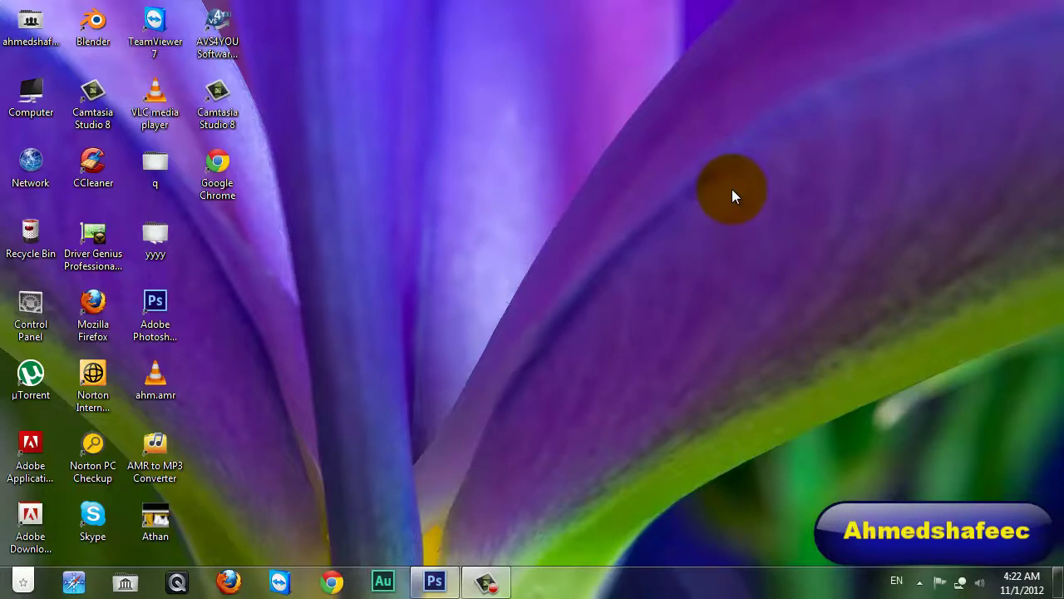
- Restore the Photoshop window showing the 1a.jpg portrait from the taskbar
click(433, 582)
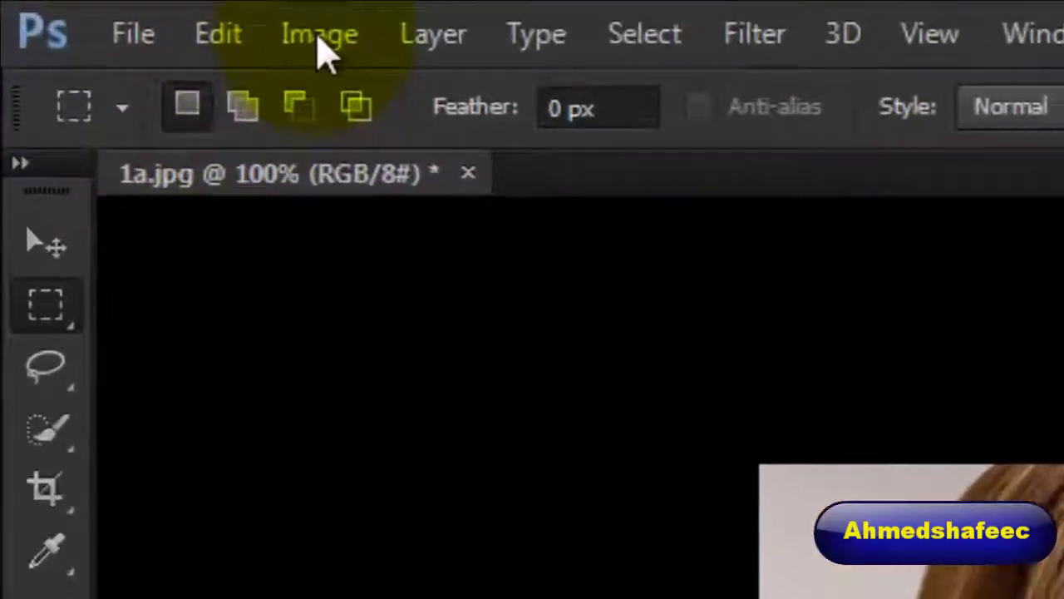
- Open the Canvas Size dialog for 1a.jpg from the Image menu
click(111, 10)
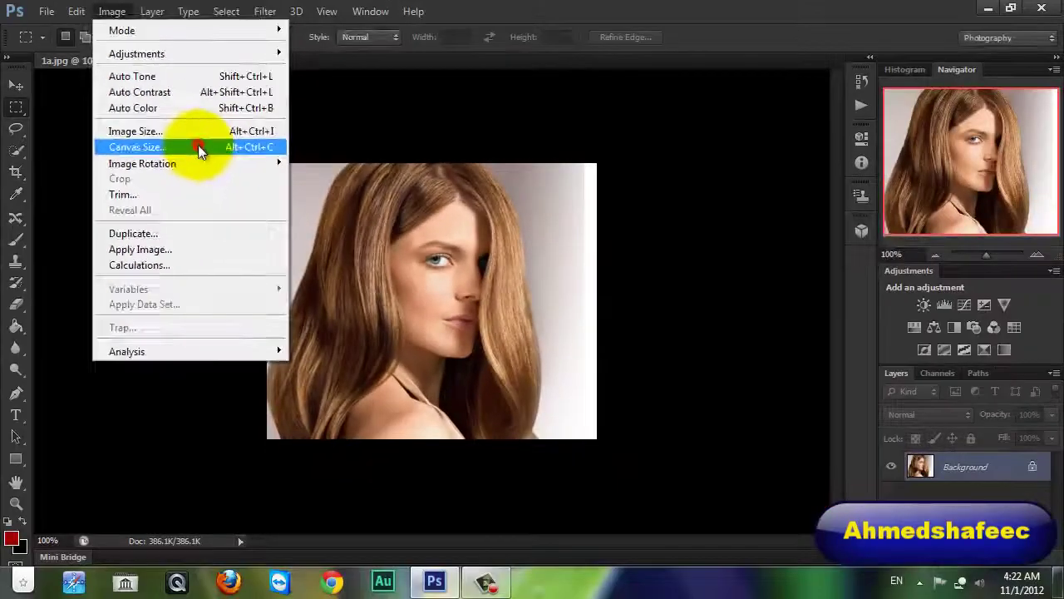
click(198, 146)
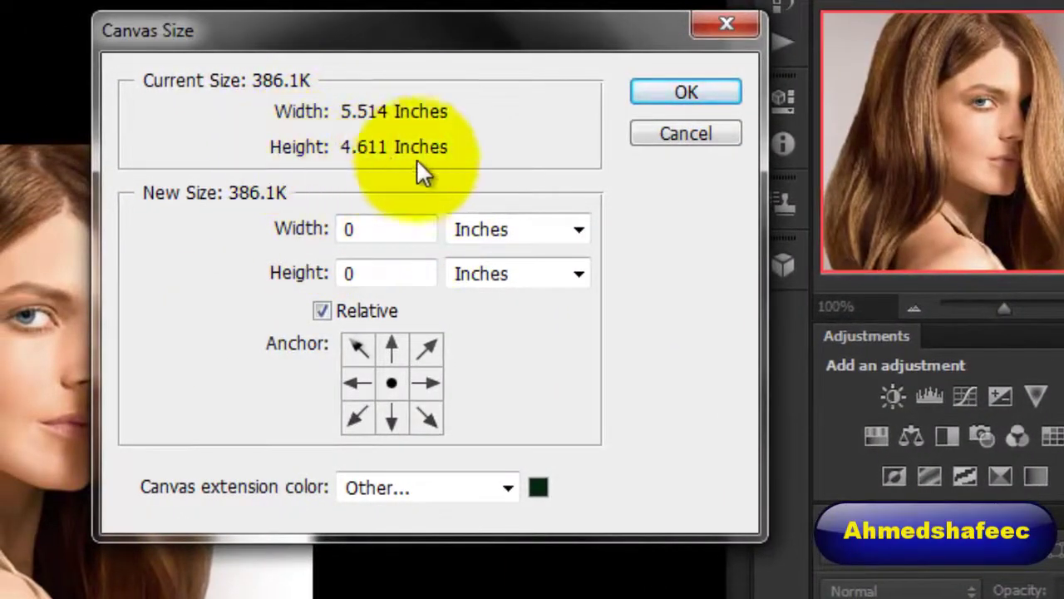
- Switch canvas units to pixels and set a relative width and height of 15
double_click(371, 229)
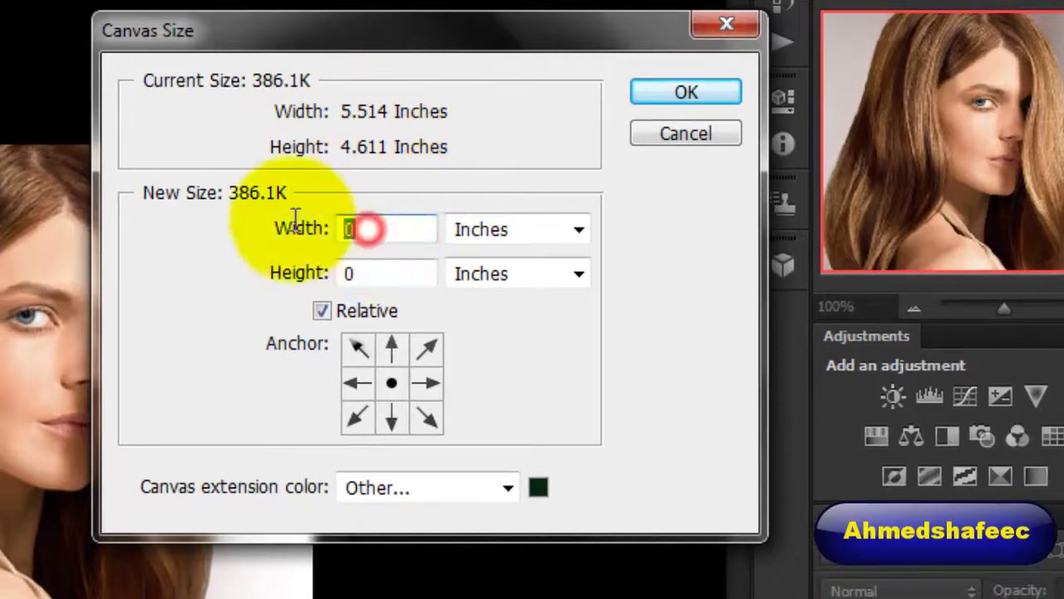
click(496, 229)
click(474, 283)
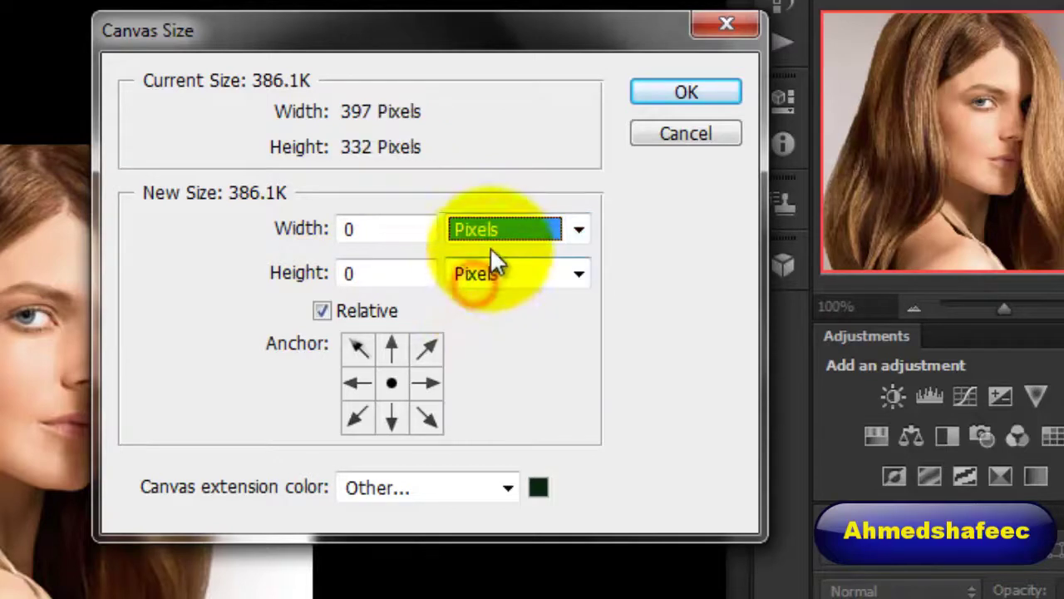
double_click(376, 231)
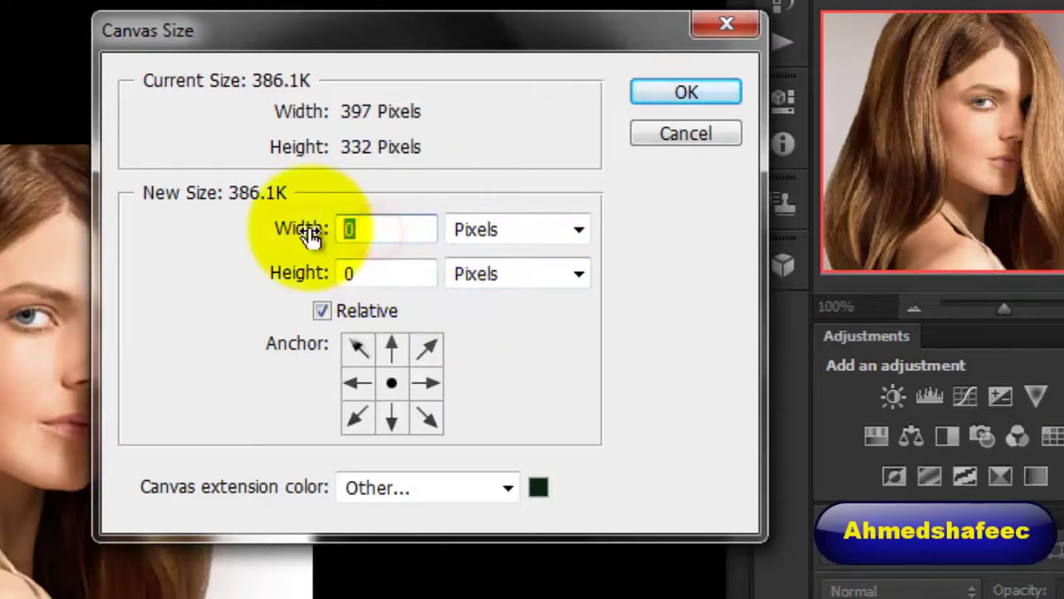
drag(418, 28, 518, 5)
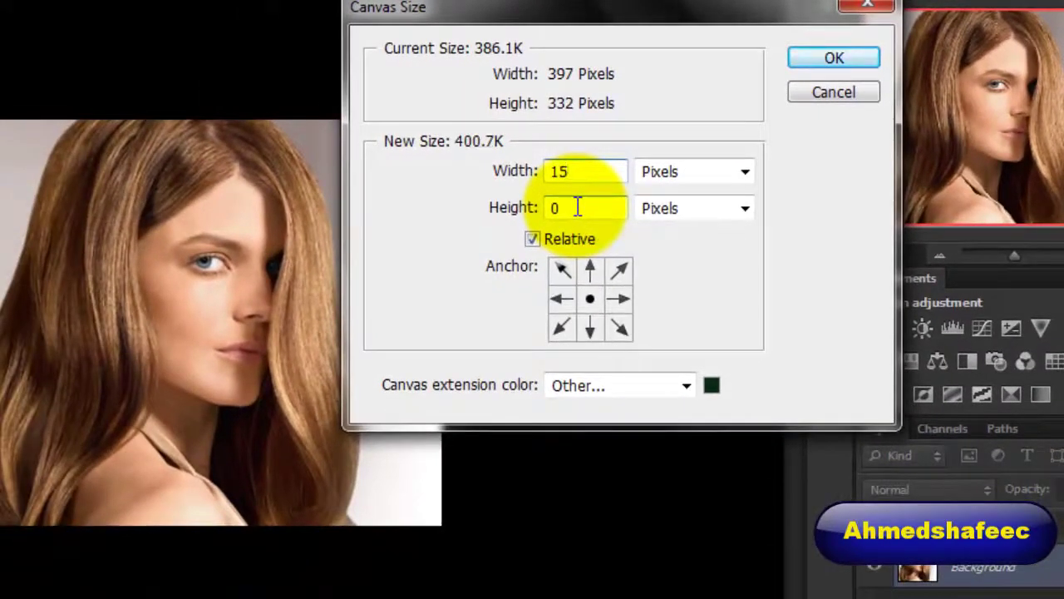
drag(573, 204, 534, 211)
text(15)
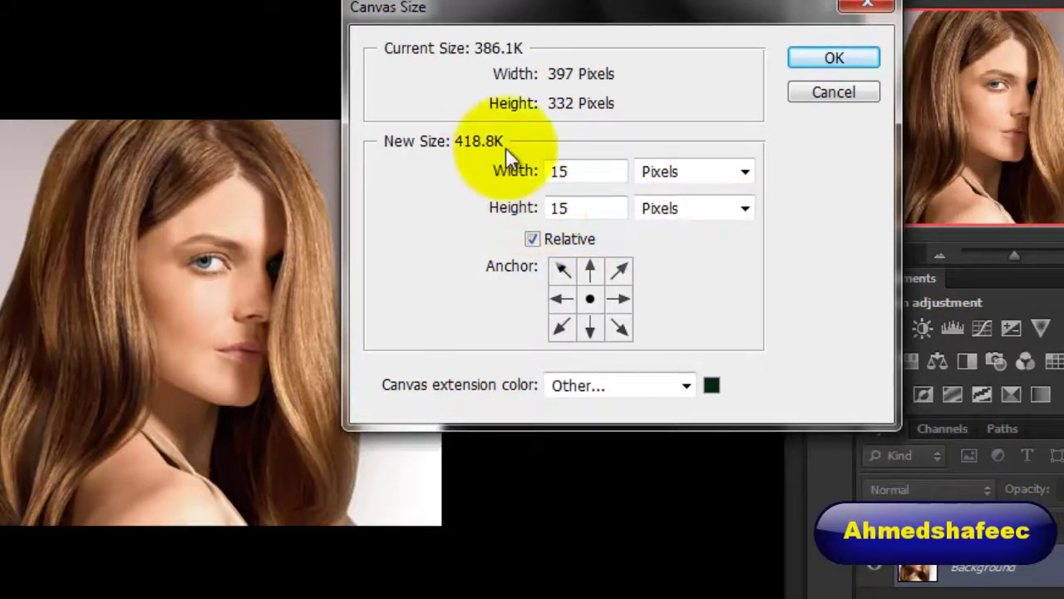
- Choose a bright purple (#8004a4) as the canvas extension colour
click(711, 385)
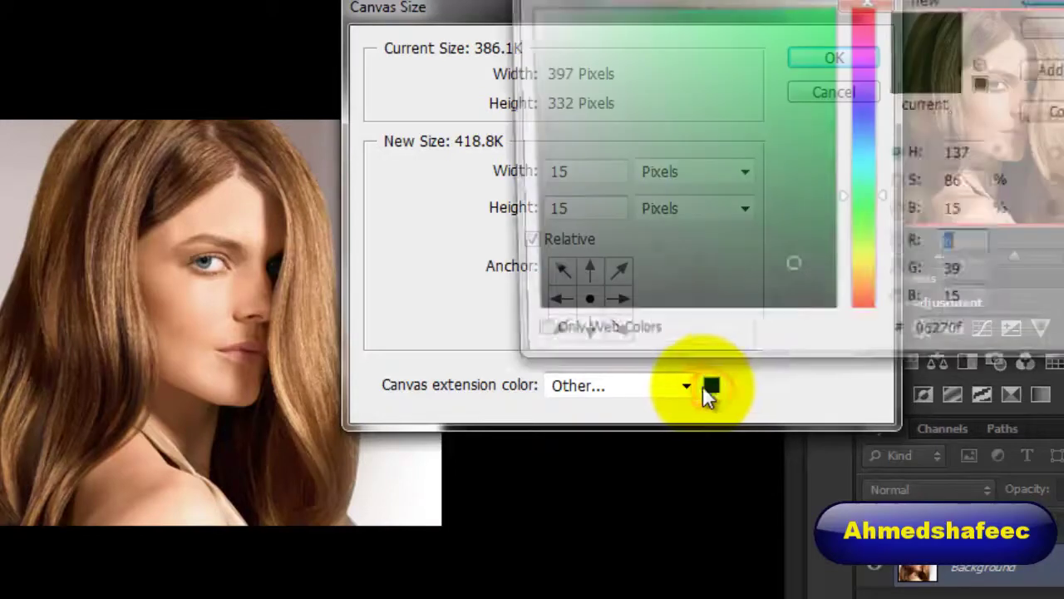
click(869, 70)
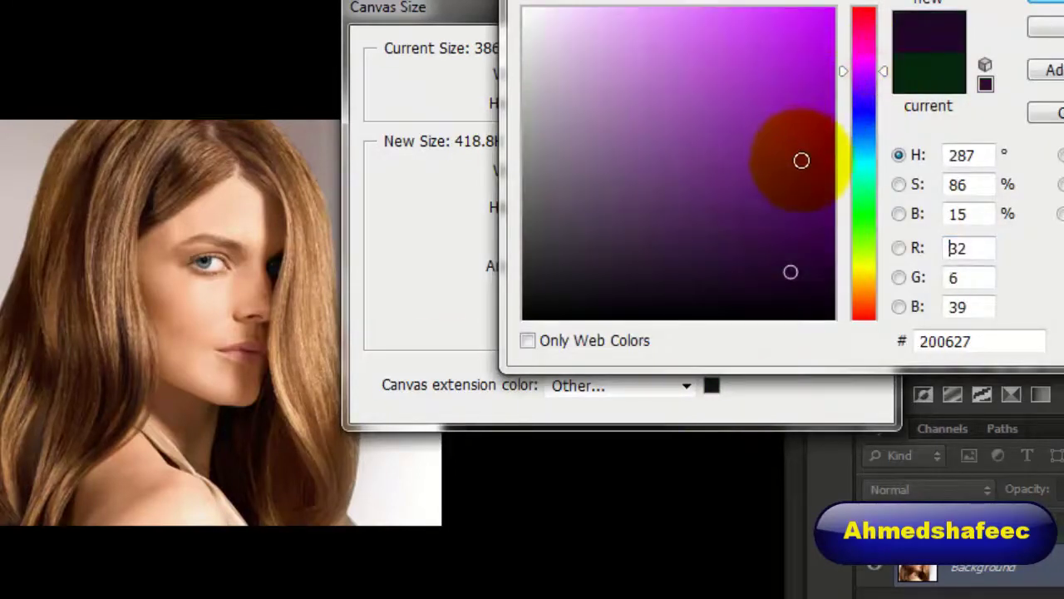
drag(807, 119, 826, 119)
click(1046, 9)
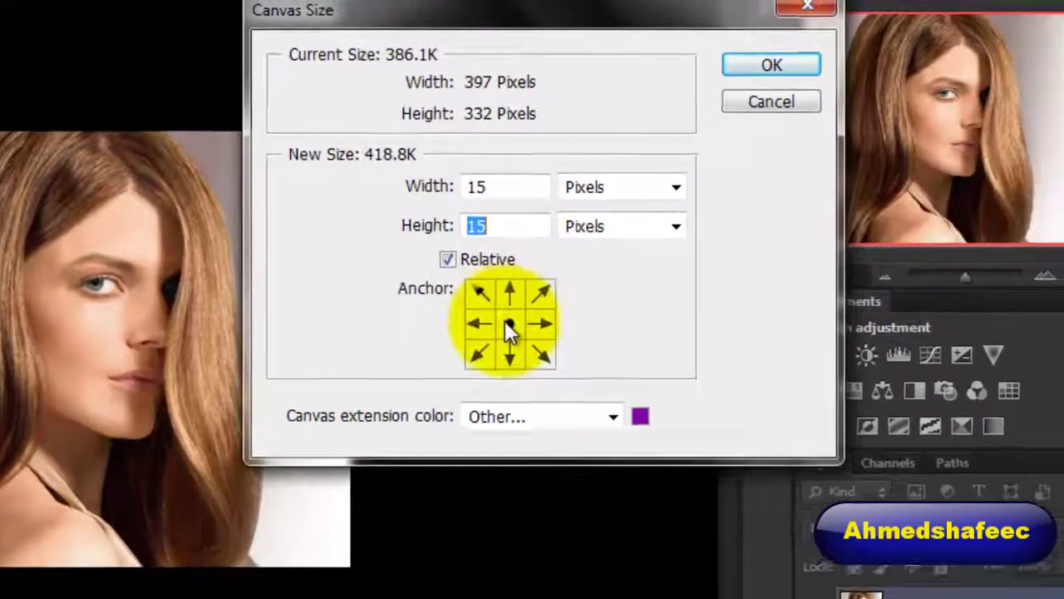
- Set the anchor position and apply the 15-pixel purple canvas extension
click(590, 269)
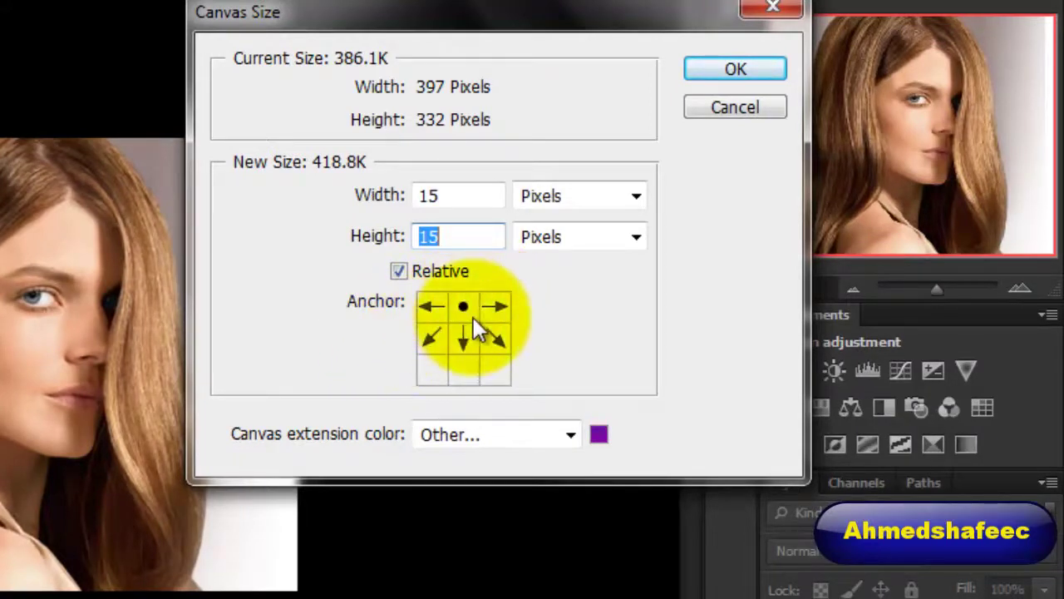
click(433, 371)
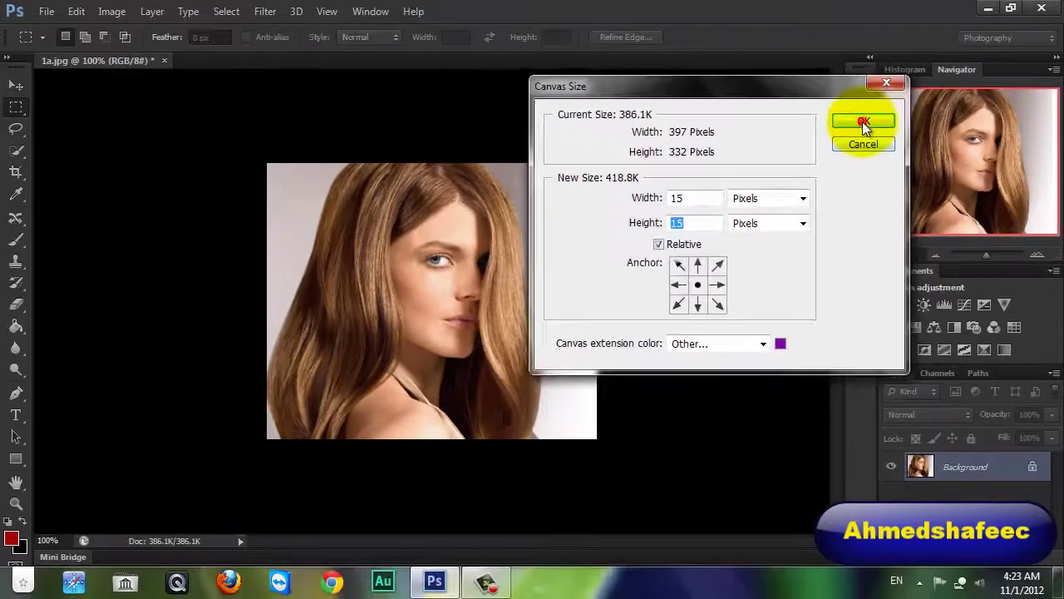
click(863, 123)
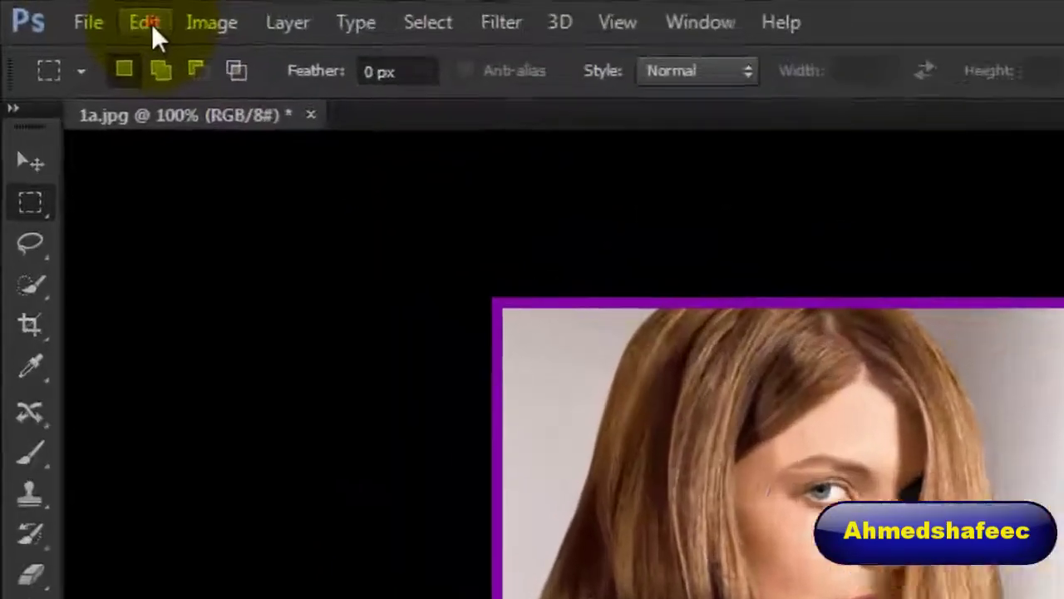
- Undo the 15-pixel border, then extend the canvas relatively by 2 by 2 inches in purple
click(223, 37)
click(316, 167)
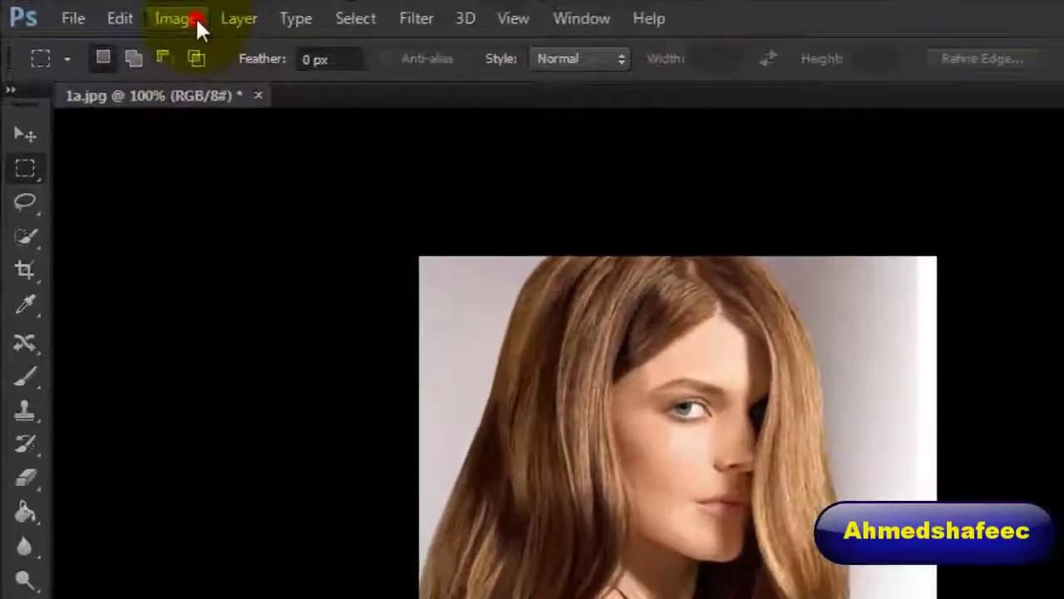
click(125, 15)
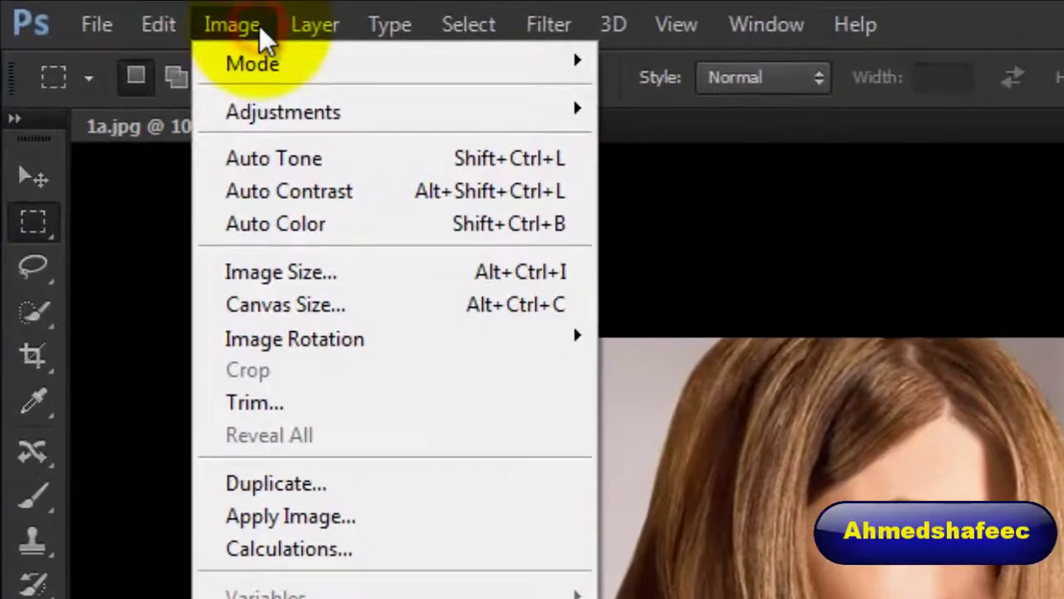
click(292, 308)
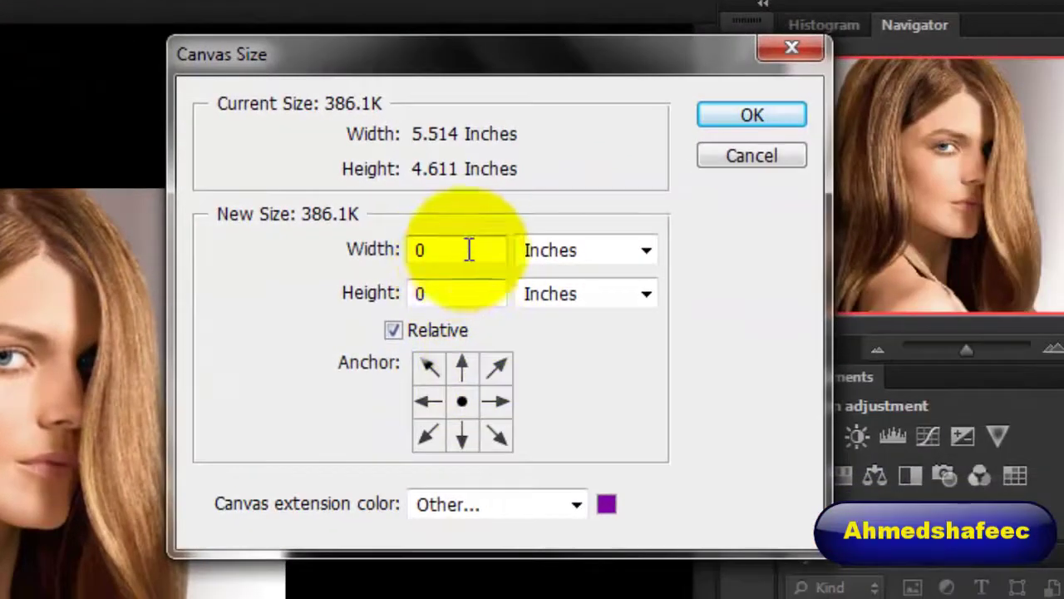
click(612, 252)
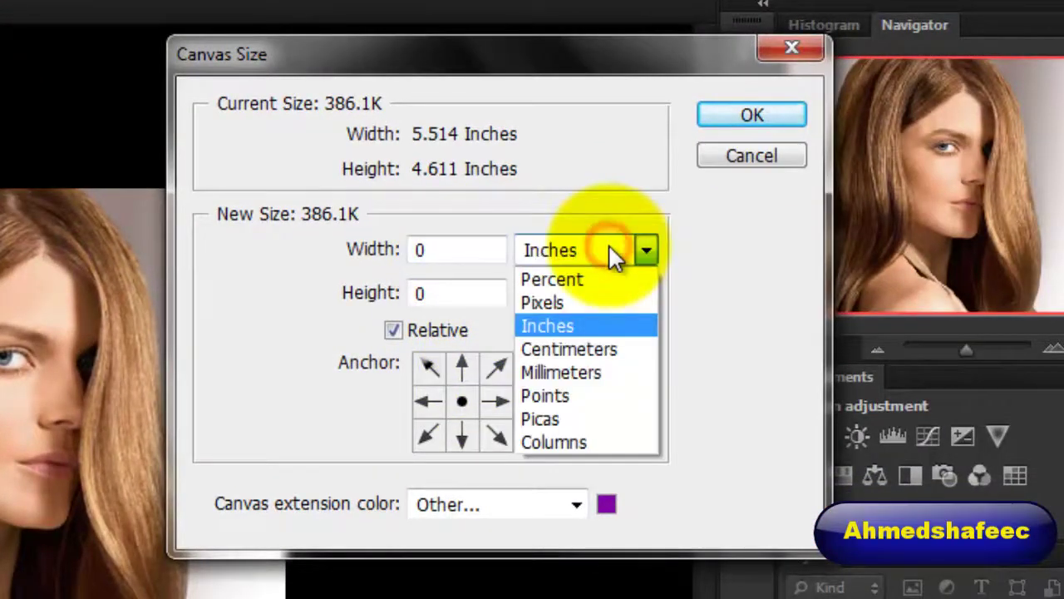
click(468, 249)
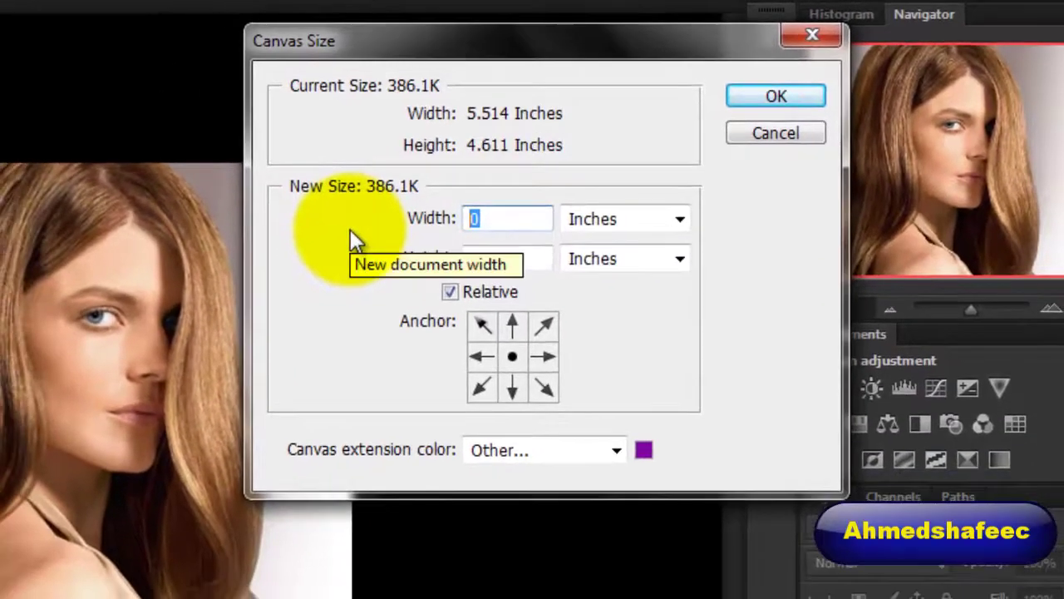
text(2)
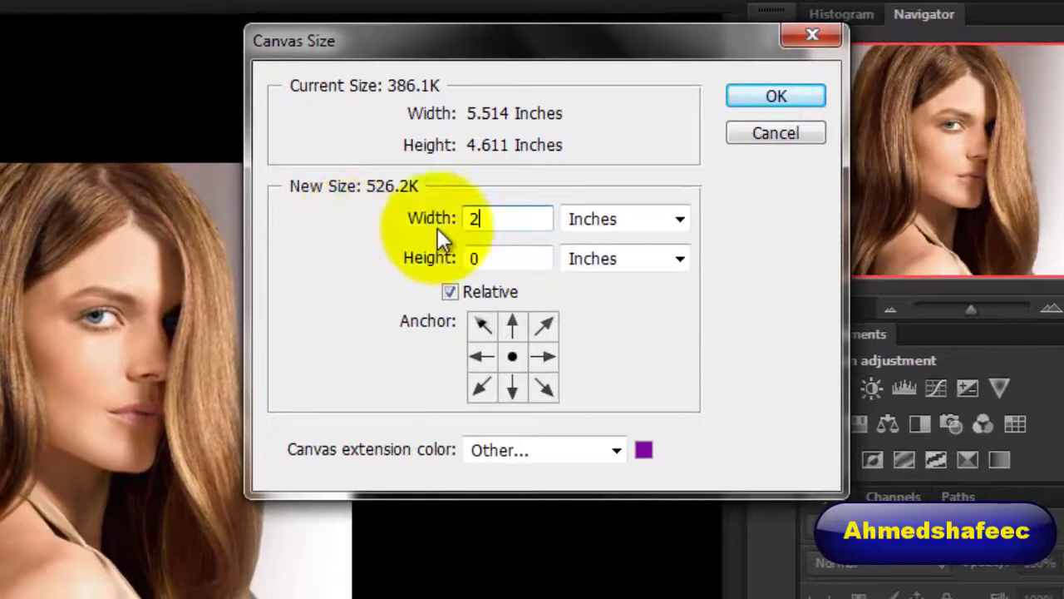
click(508, 262)
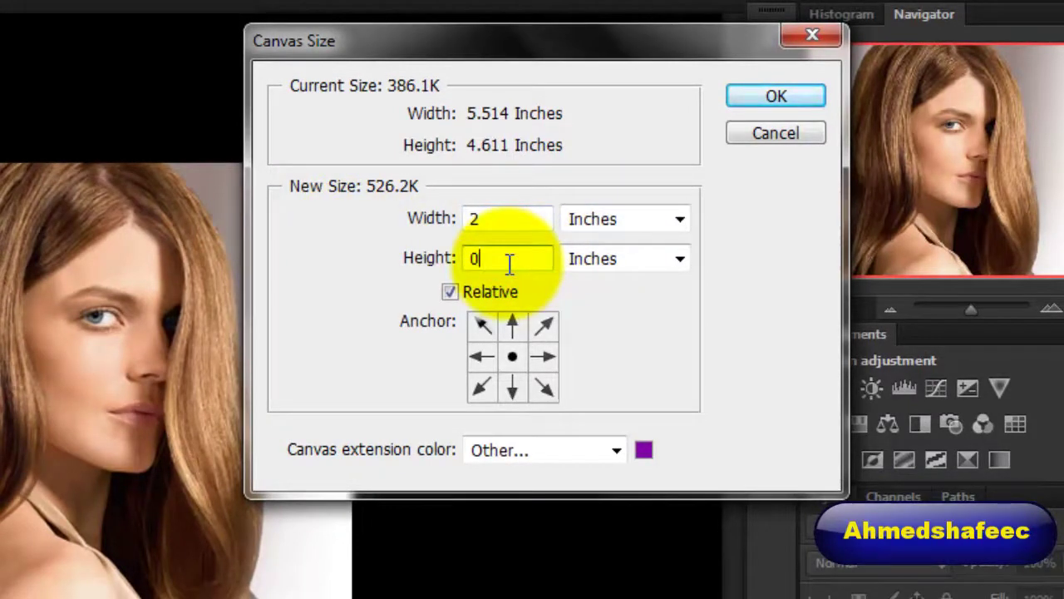
key(BackSpace)
text(2)
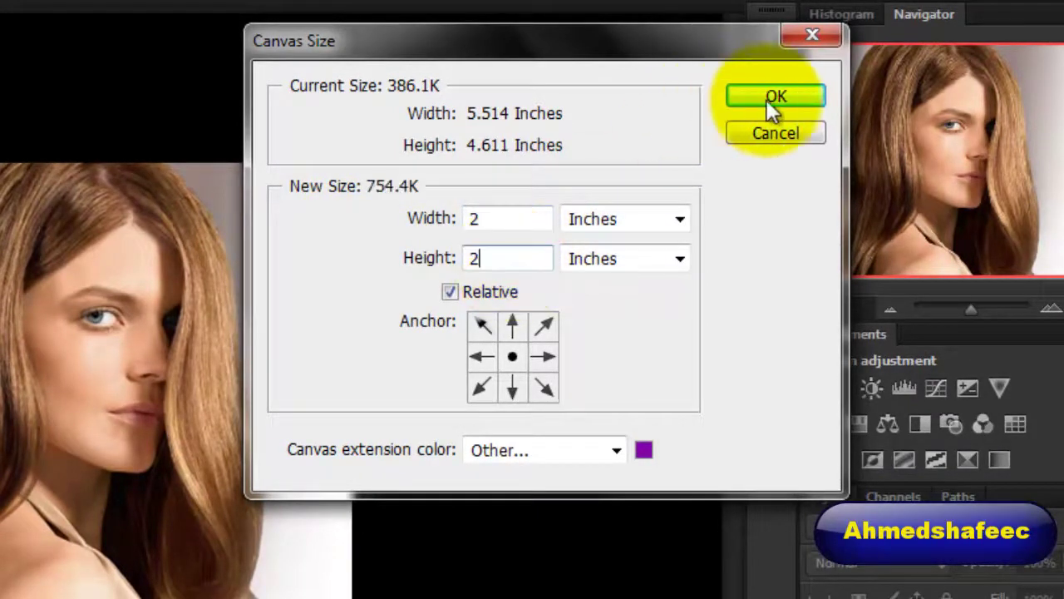
click(772, 100)
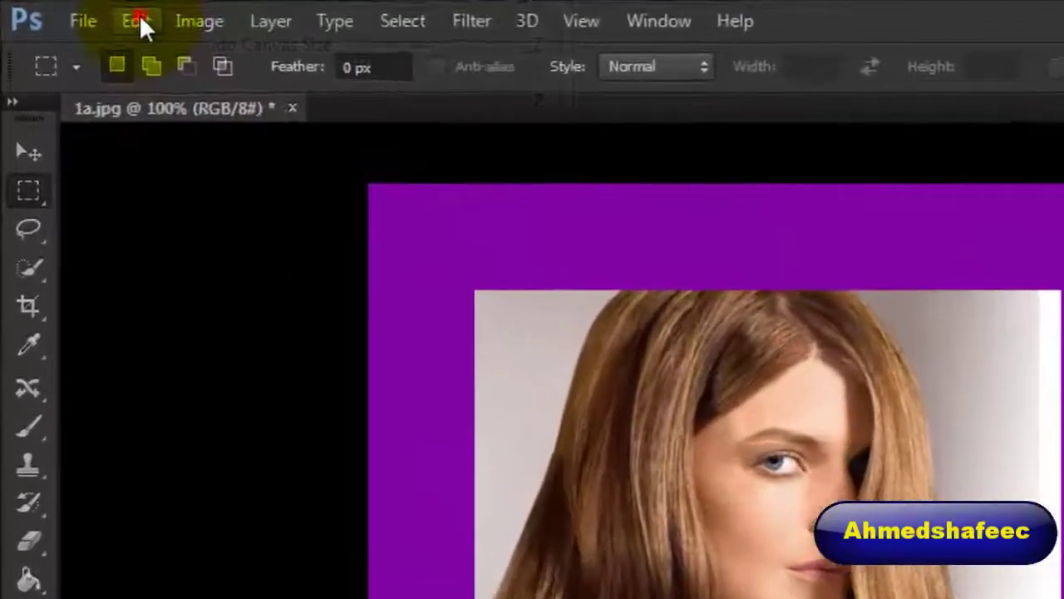
- Undo the 2-inch frame and add a 20 by 20 pixel extension anchored top-right
click(138, 20)
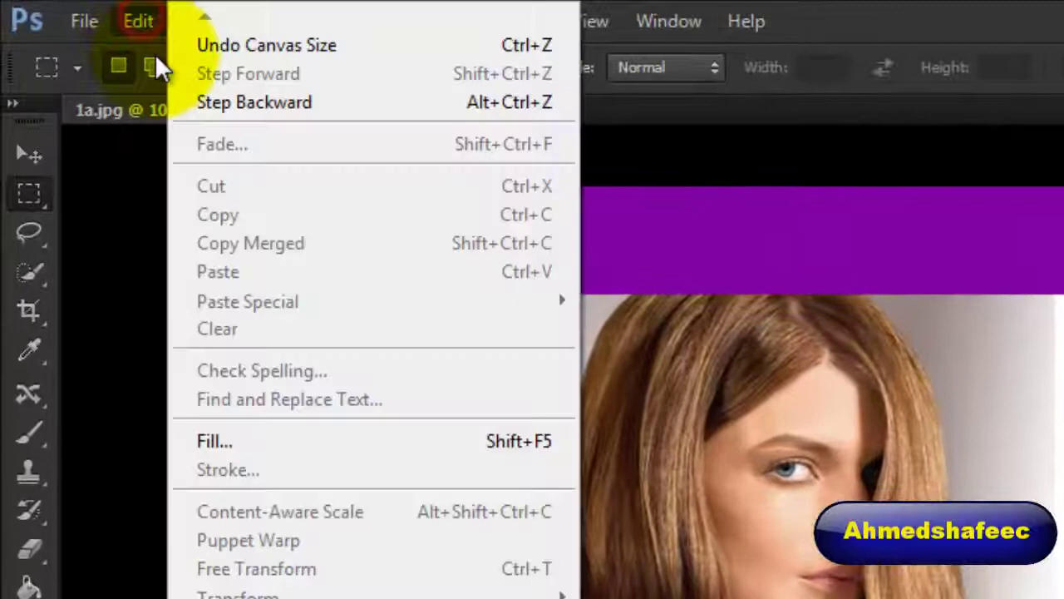
click(202, 102)
click(212, 25)
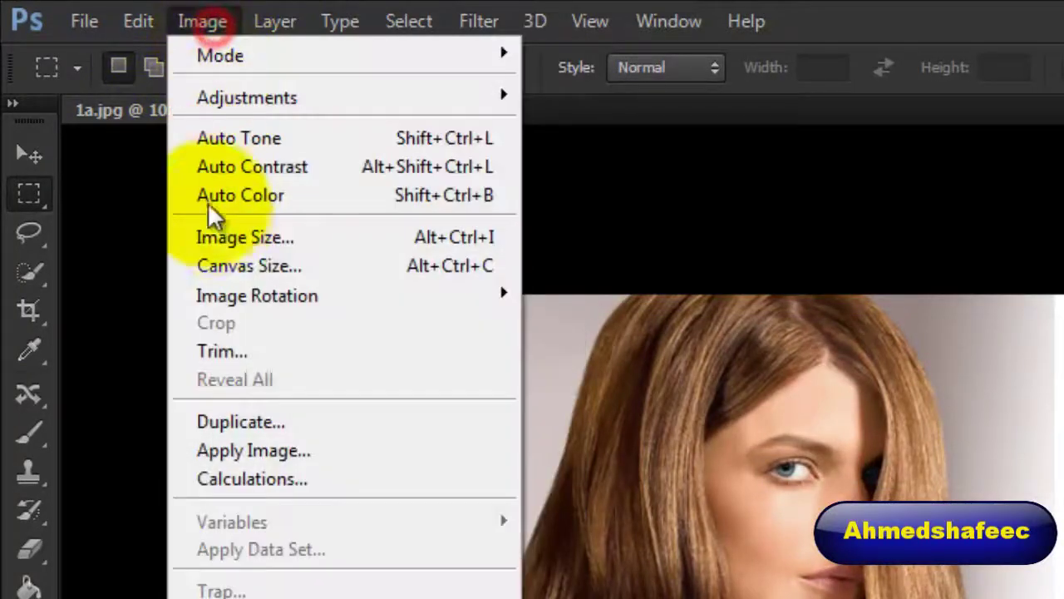
click(229, 265)
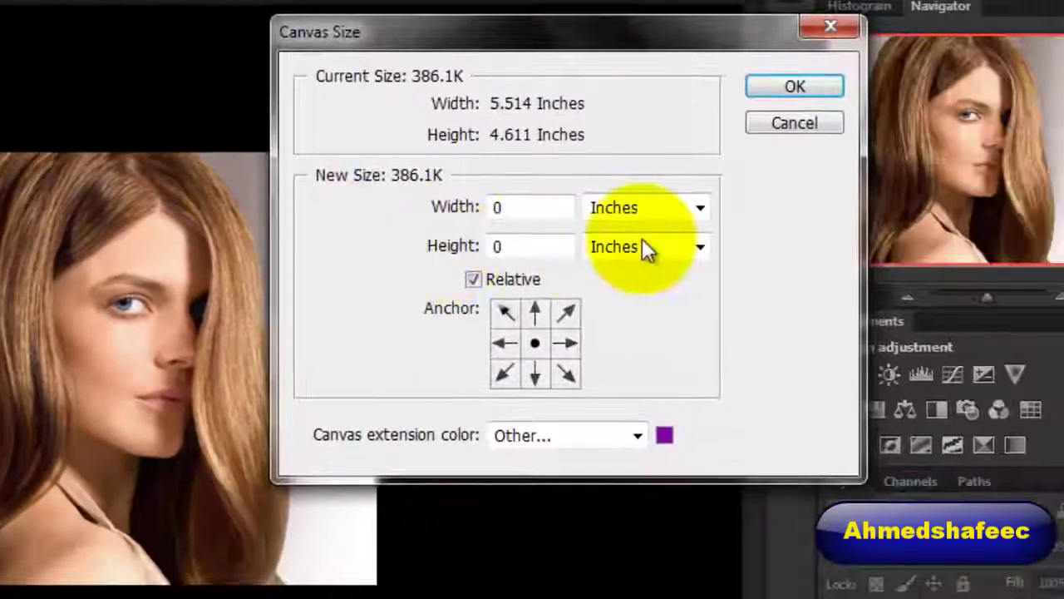
click(678, 208)
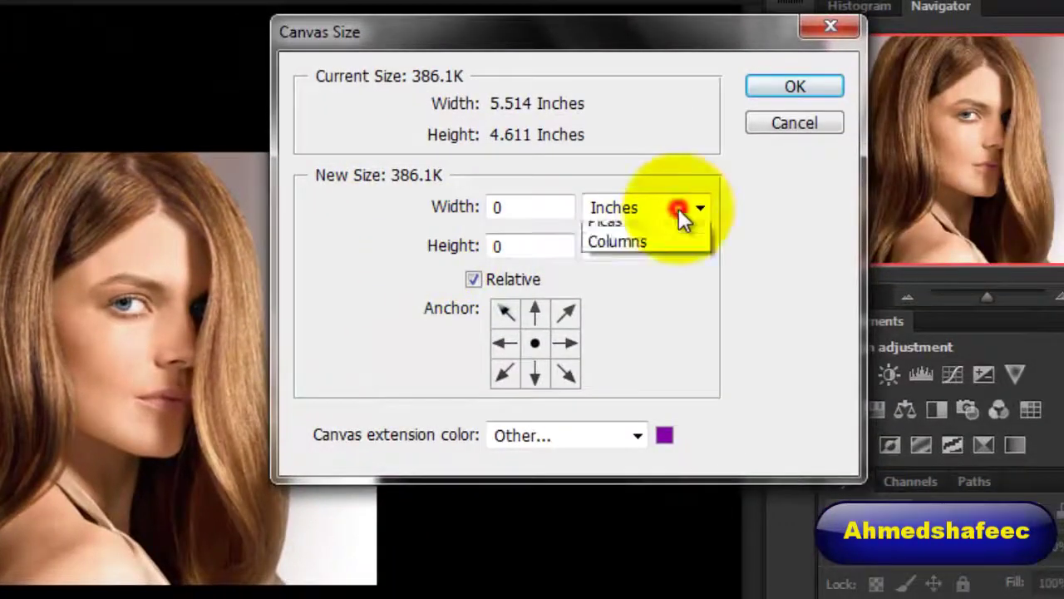
click(640, 253)
click(640, 248)
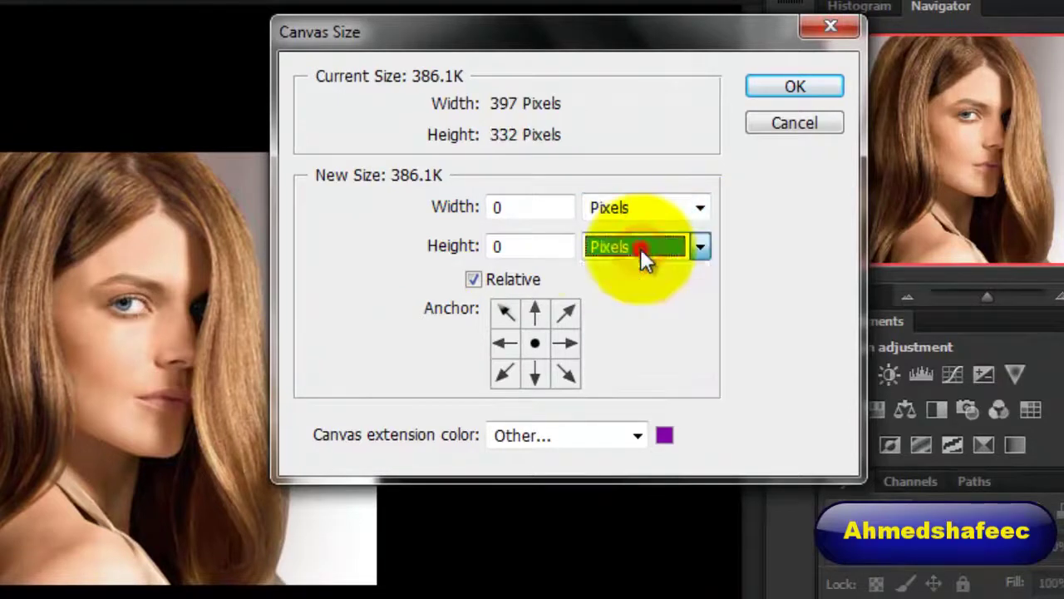
double_click(518, 212)
text(20)
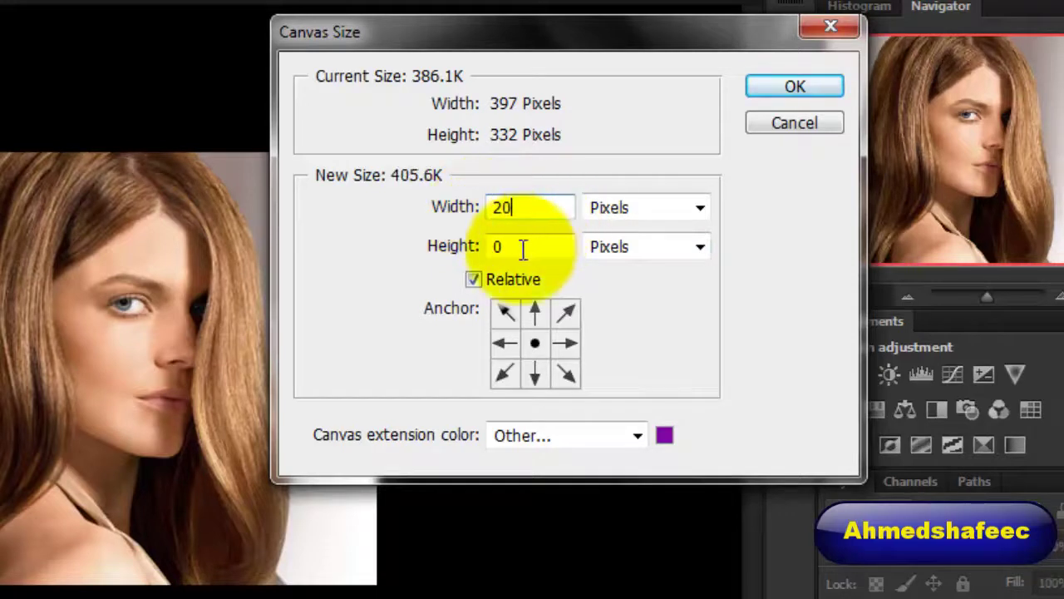
double_click(516, 248)
text(20)
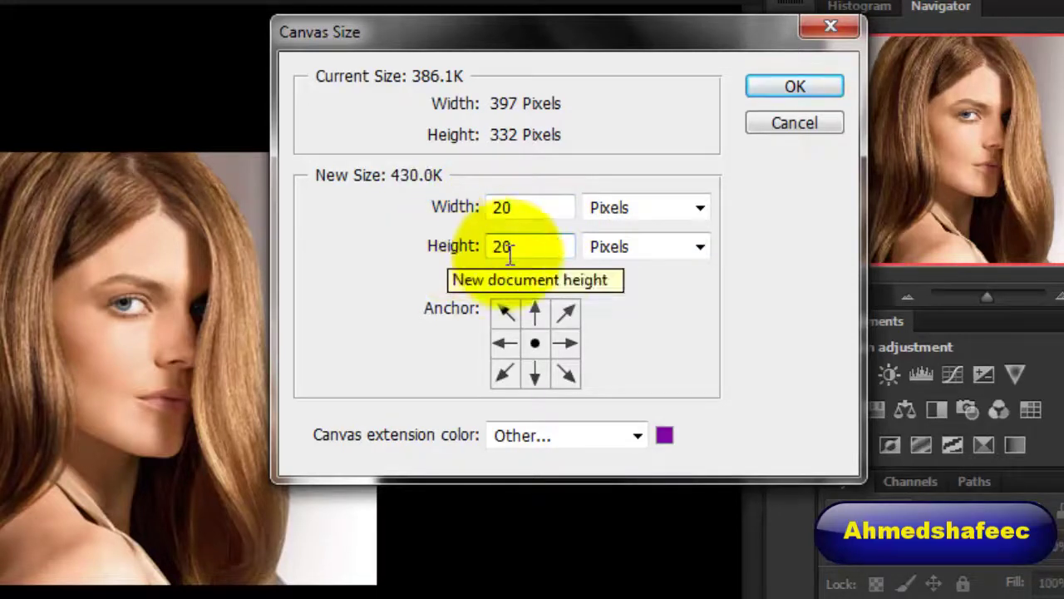
click(566, 312)
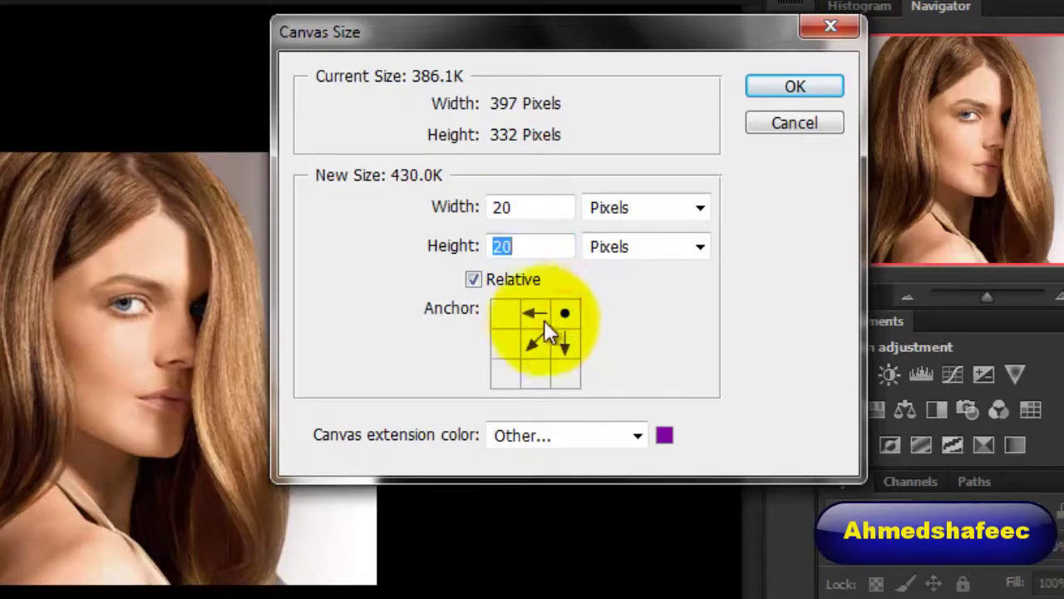
click(789, 84)
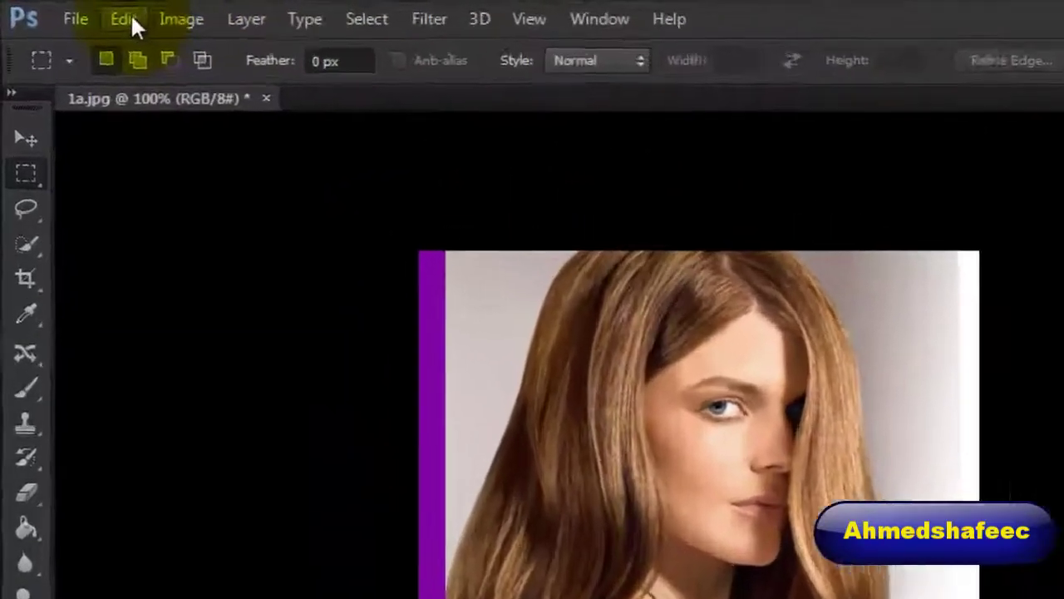
- Undo the left/bottom bands and redo the 20-pixel extension anchored bottom-right
click(76, 11)
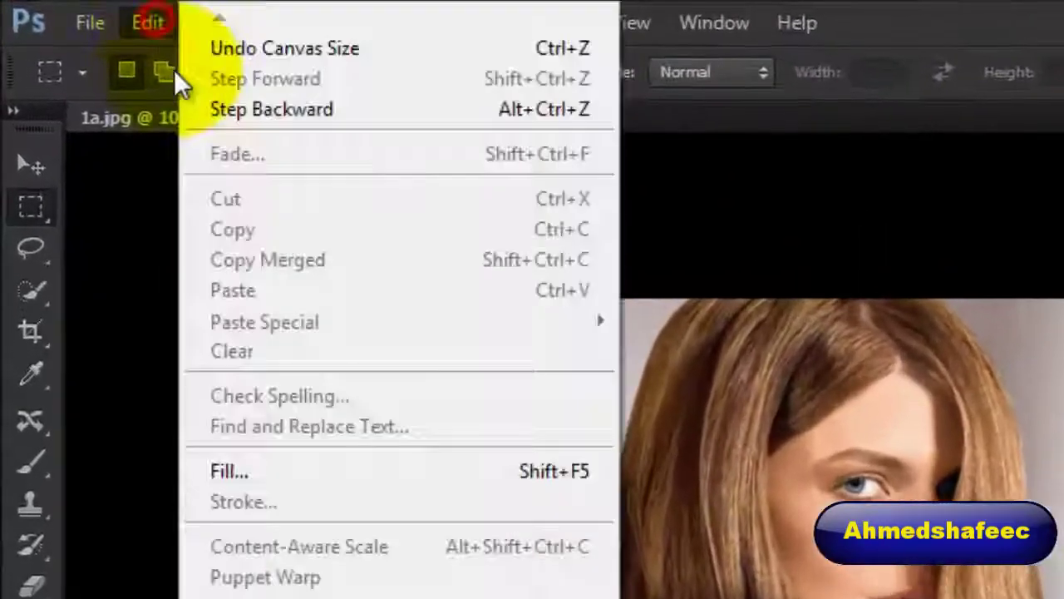
click(229, 112)
click(228, 38)
click(131, 250)
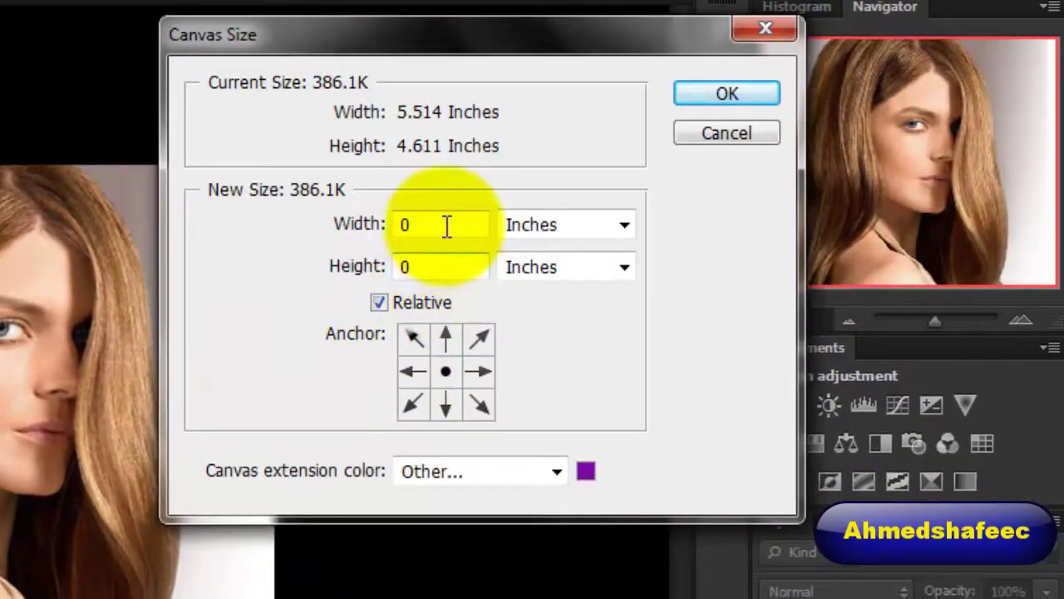
click(592, 223)
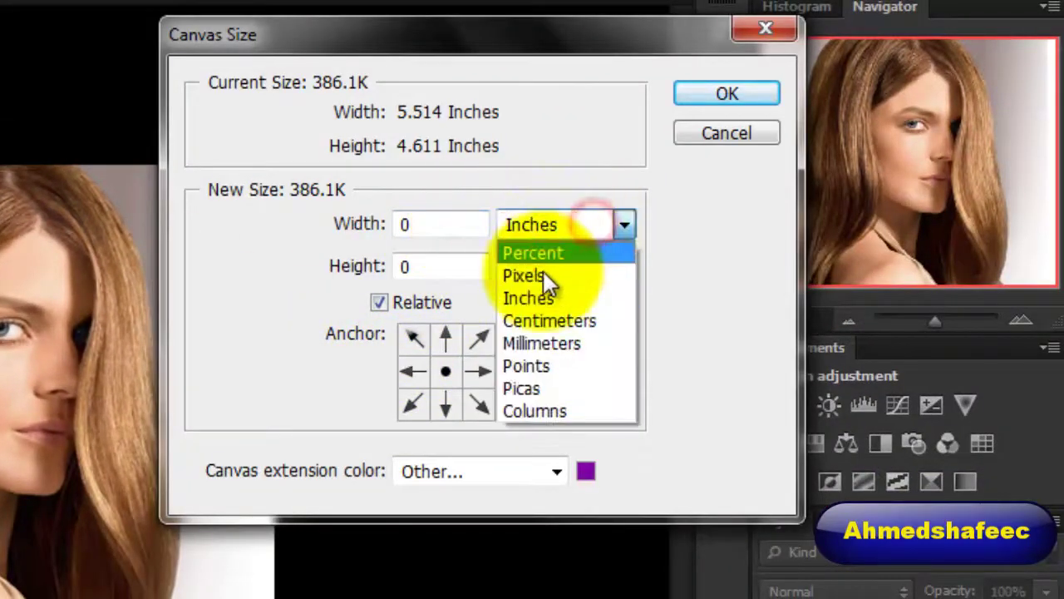
click(541, 274)
double_click(434, 217)
text(20)
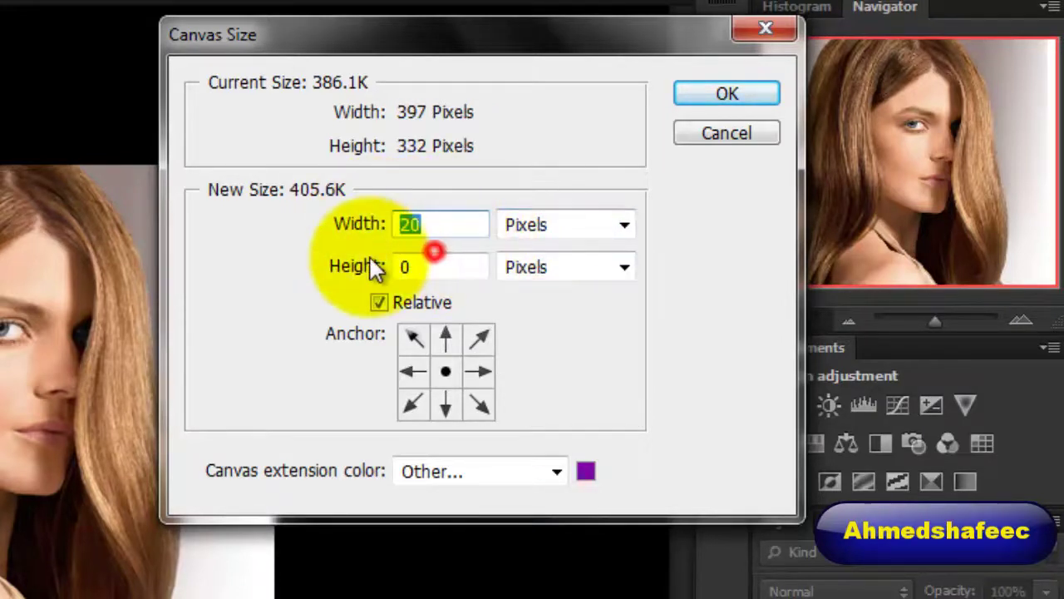
key(Tab)
text(2)
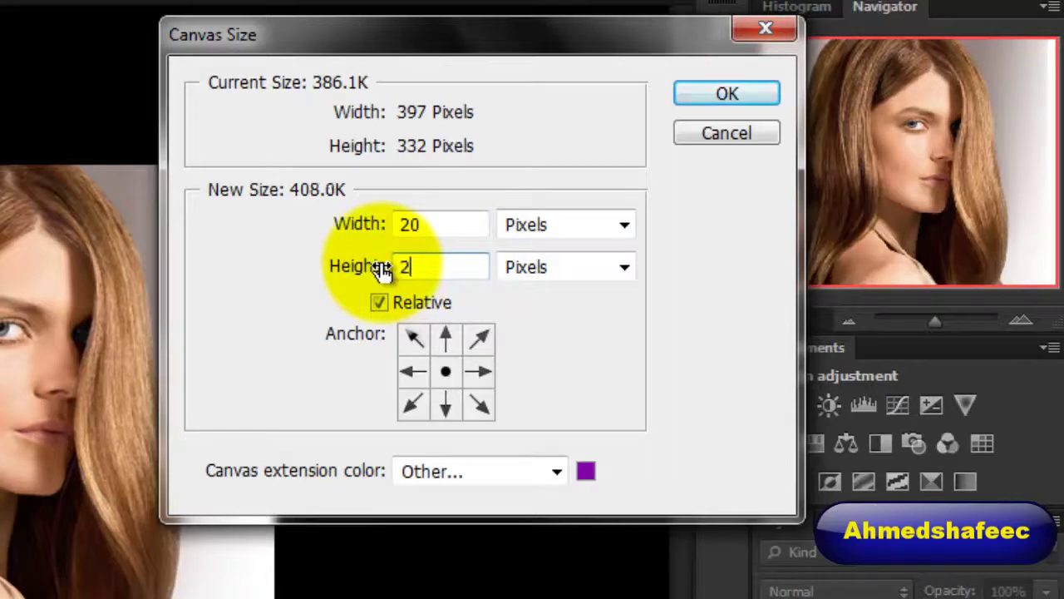
text(0)
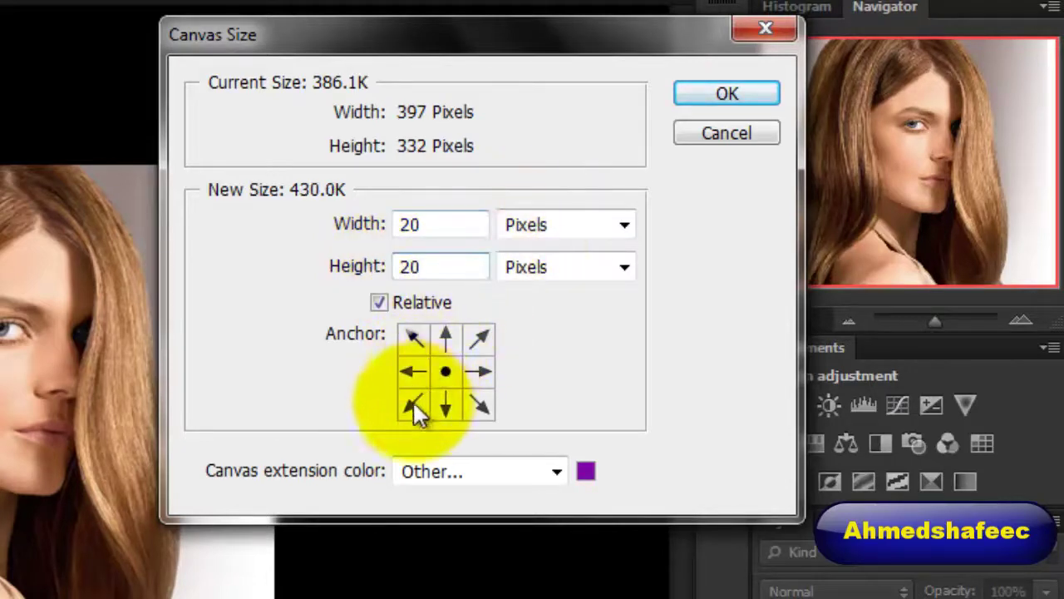
click(415, 408)
click(479, 406)
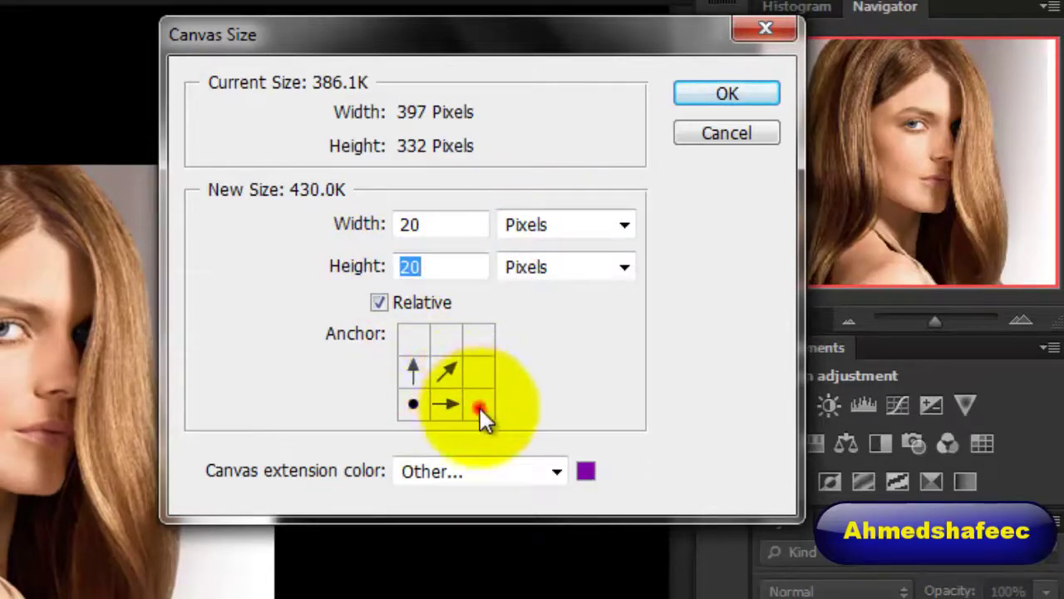
click(740, 96)
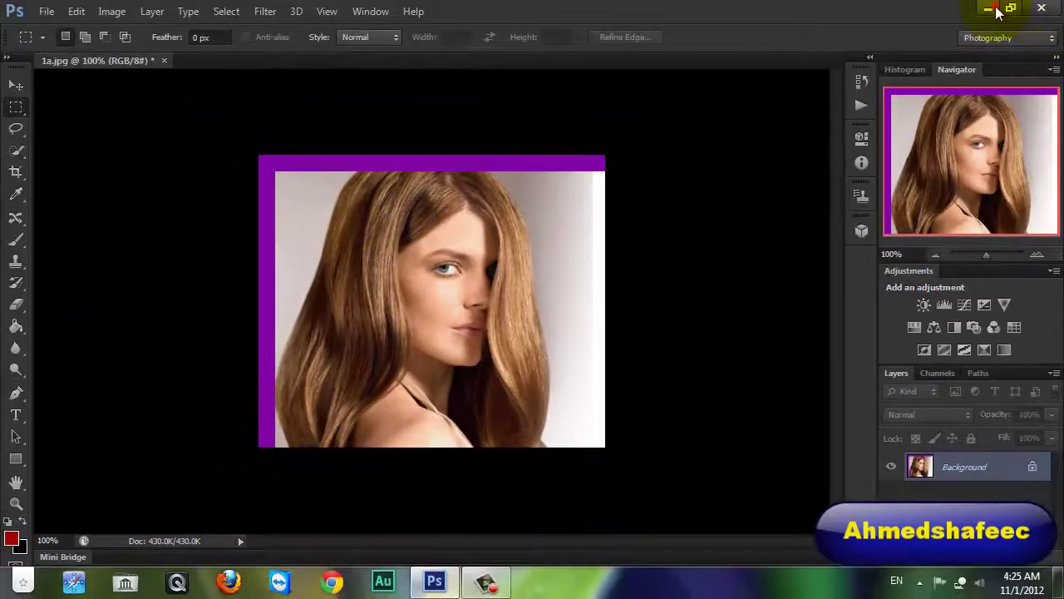
- Minimize Photoshop to show the desktop
click(995, 8)
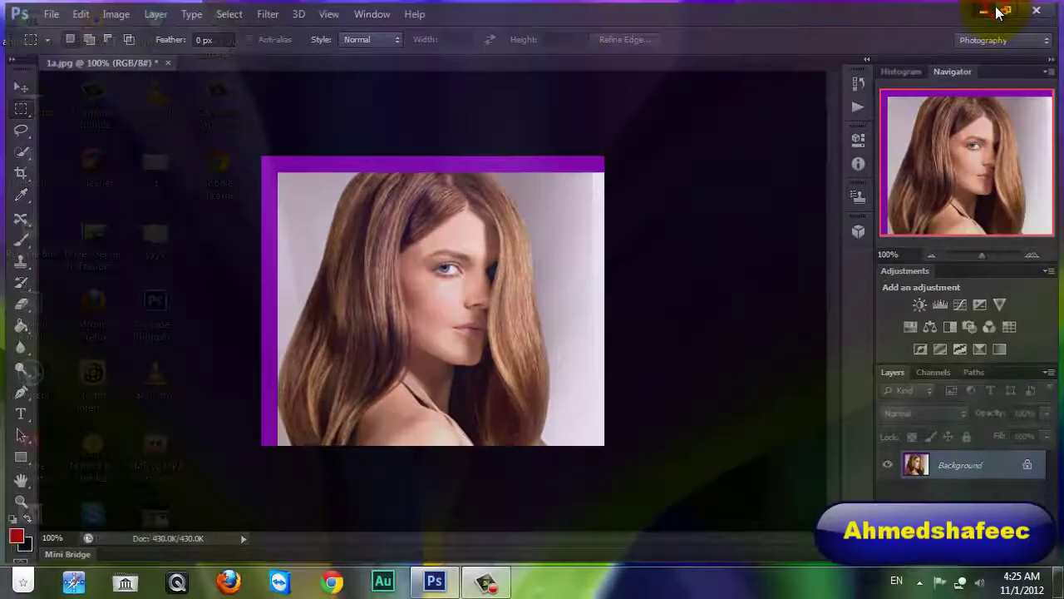